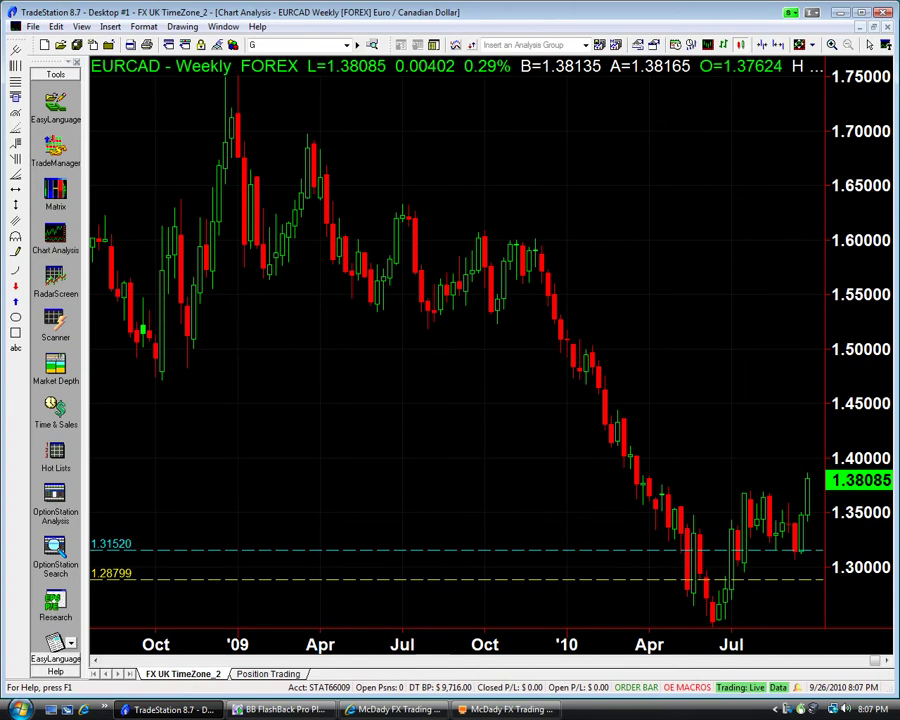
# Step: Inspect the weekly EURCAD bar data around the mid-2010 low and the July highs
pyautogui.click(649, 249)
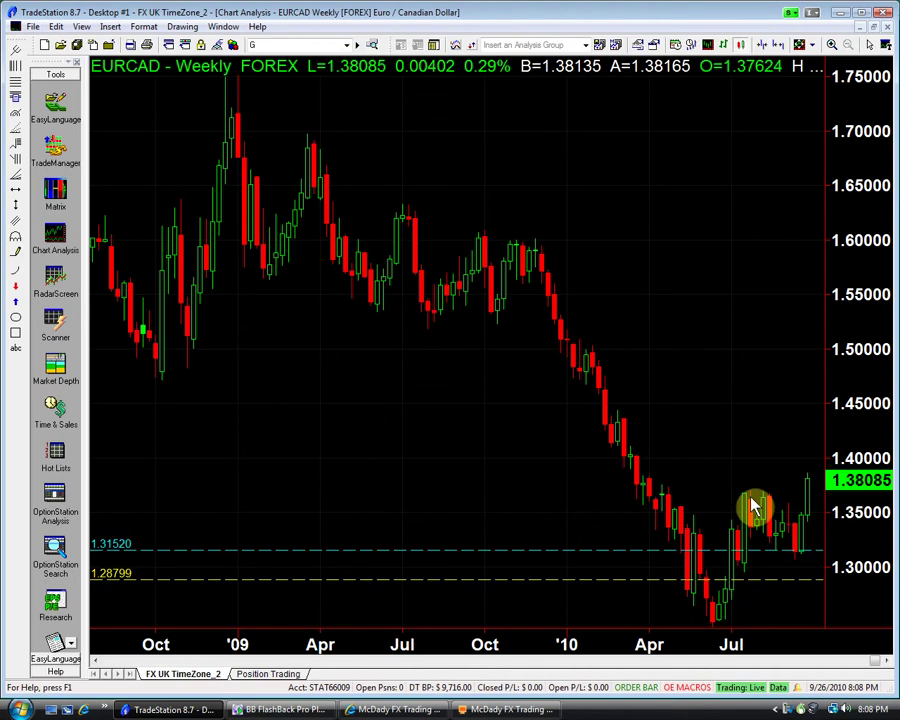
pyautogui.click(716, 490)
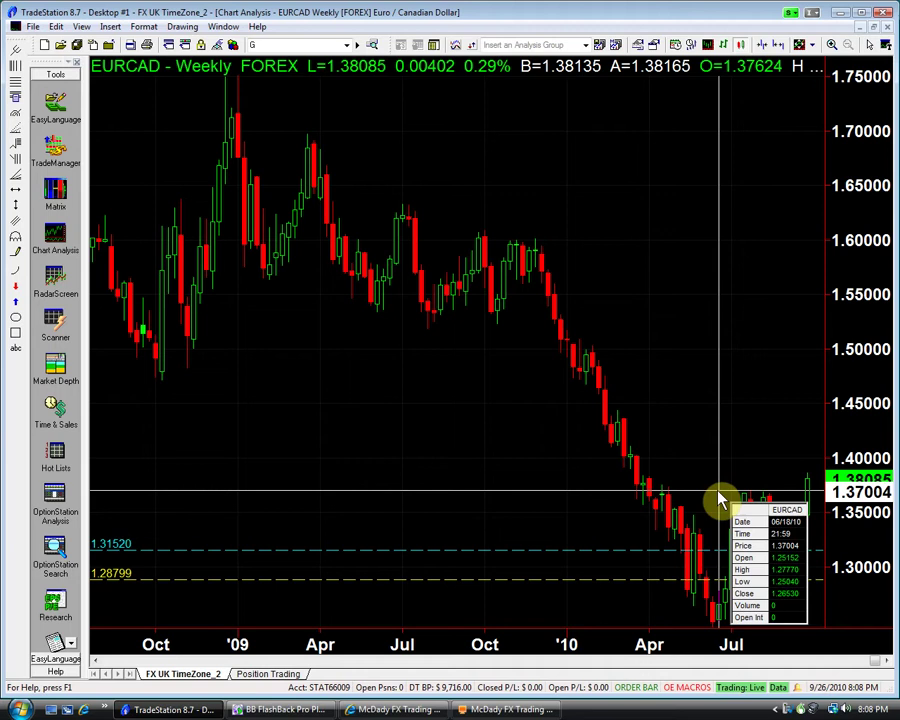
pyautogui.click(766, 500)
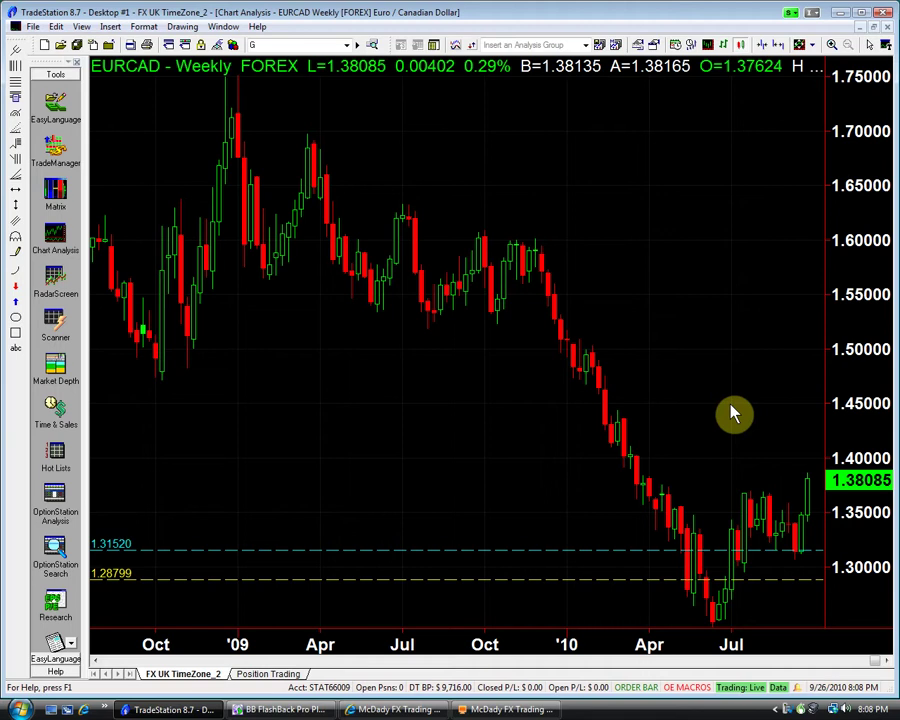
# Step: Switch the EURCAD chart to the daily interval and tighten the bar spacing three times to show more history
pyautogui.click(705, 43)
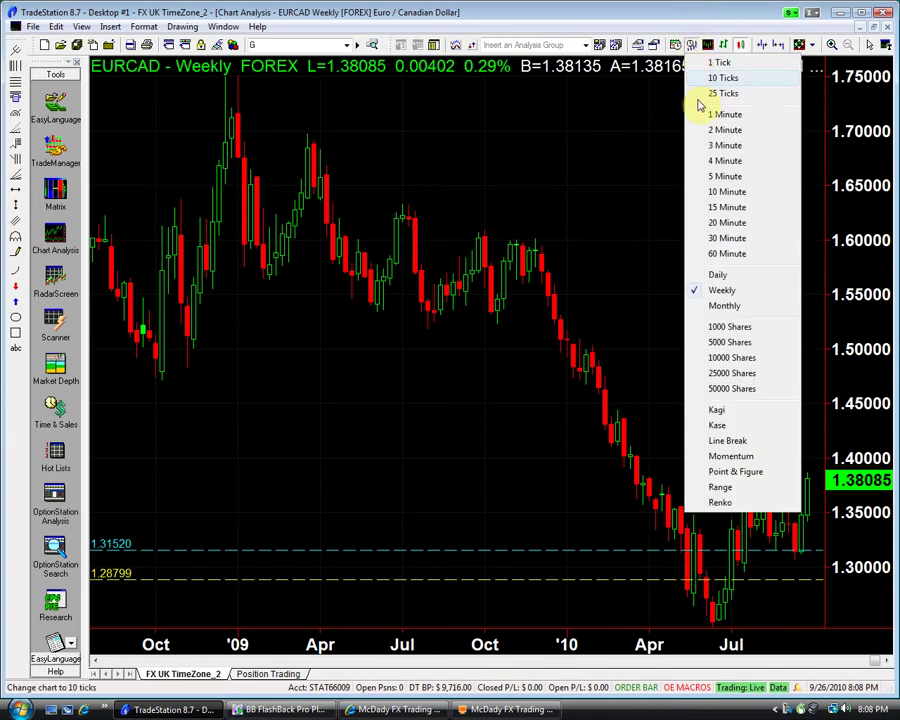
pyautogui.click(720, 276)
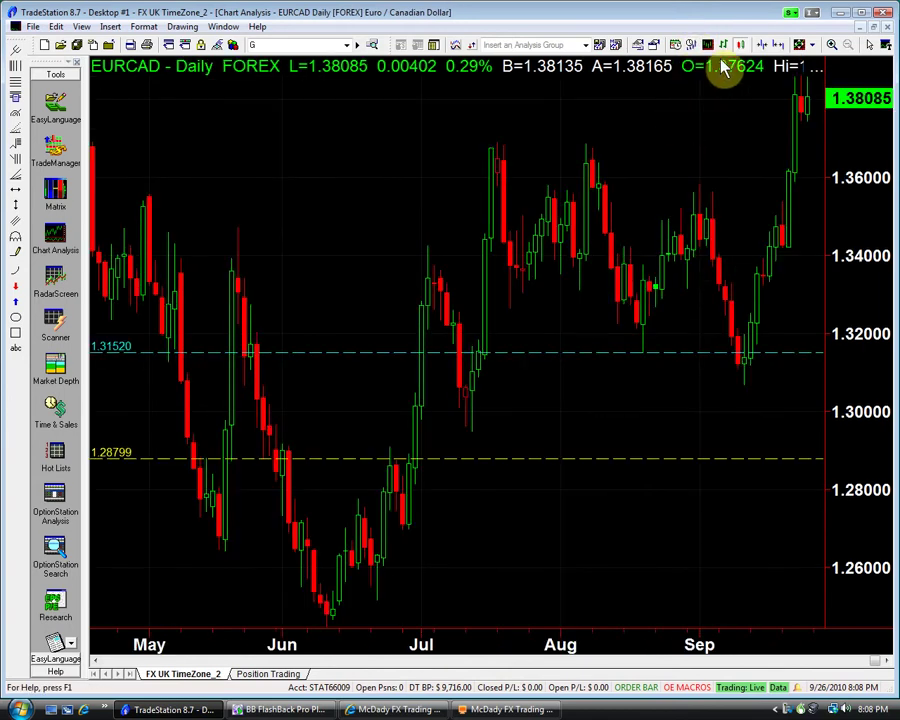
pyautogui.click(763, 46)
pyautogui.click(763, 46)
pyautogui.click(763, 46)
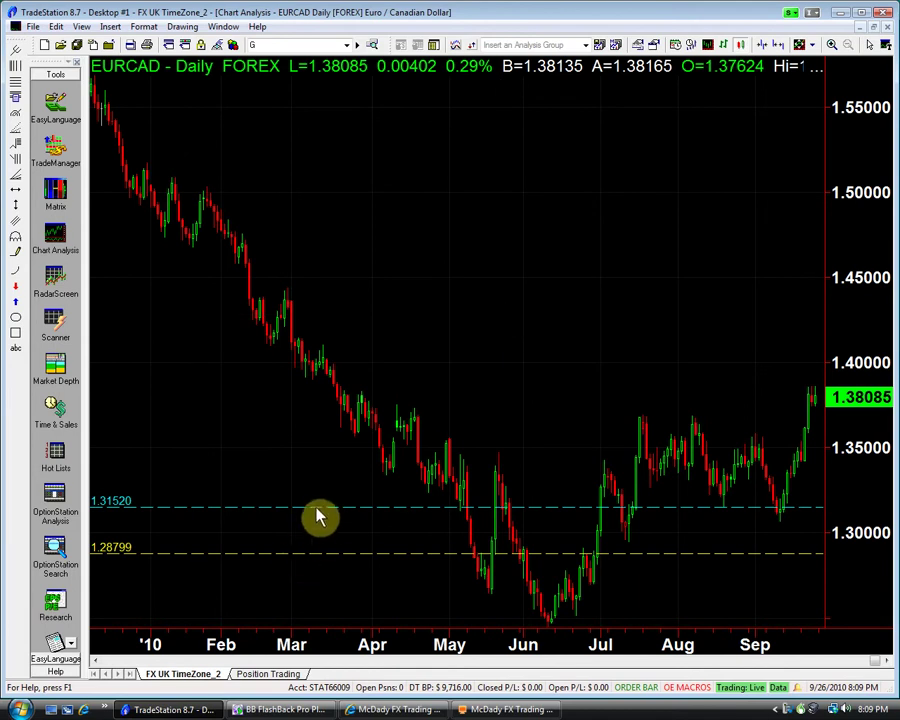
# Step: Move the cyan horizontal line up to the July and August highs and set its price to 1.3678
pyautogui.moveTo(317, 507); pyautogui.dragTo(328, 433)
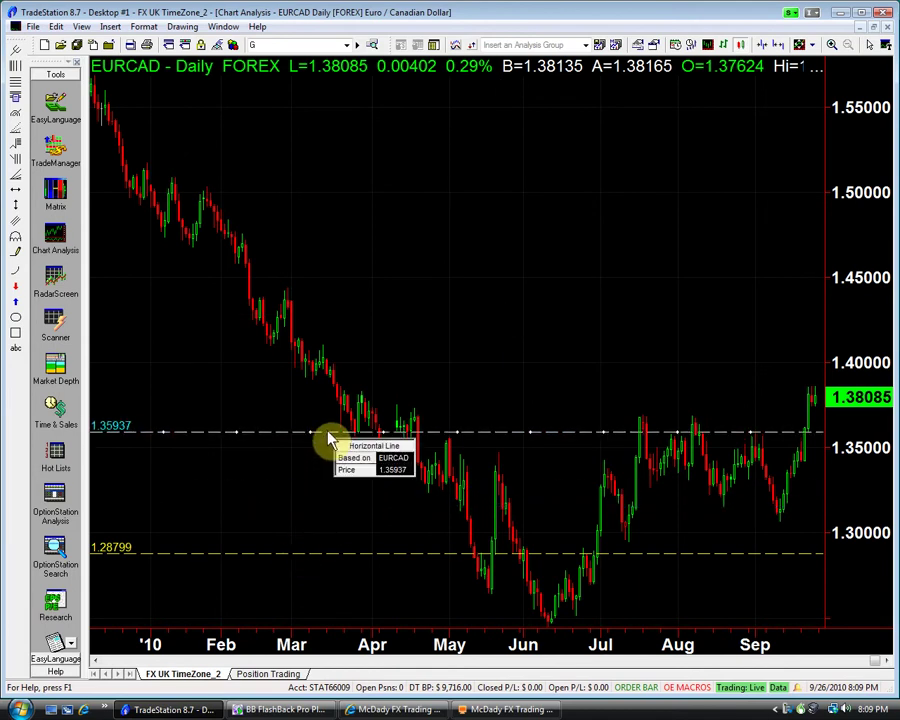
pyautogui.moveTo(328, 430); pyautogui.dragTo(336, 421)
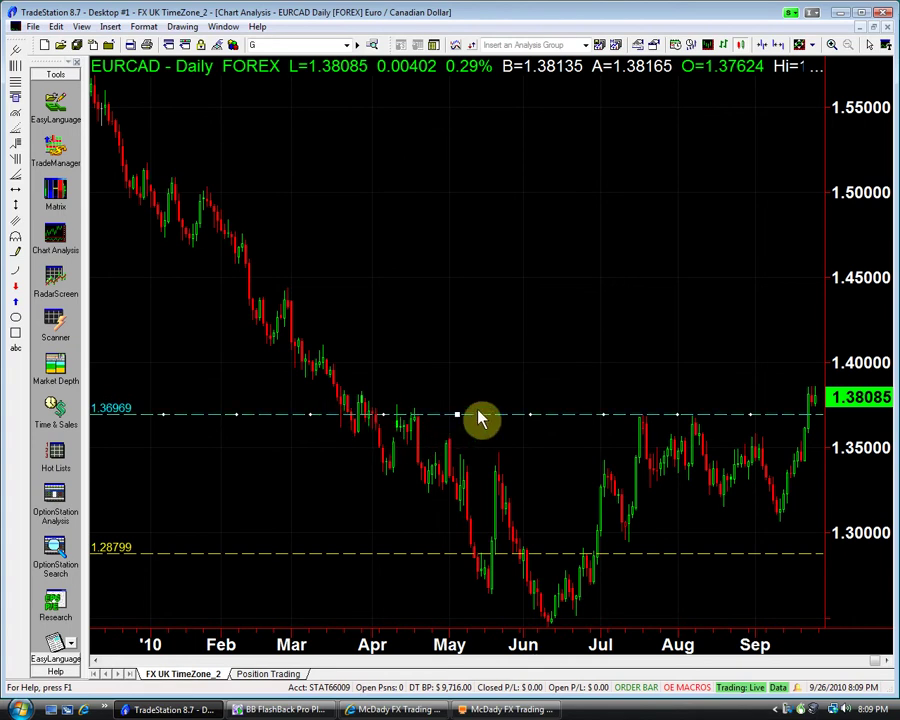
pyautogui.rightClick(479, 415)
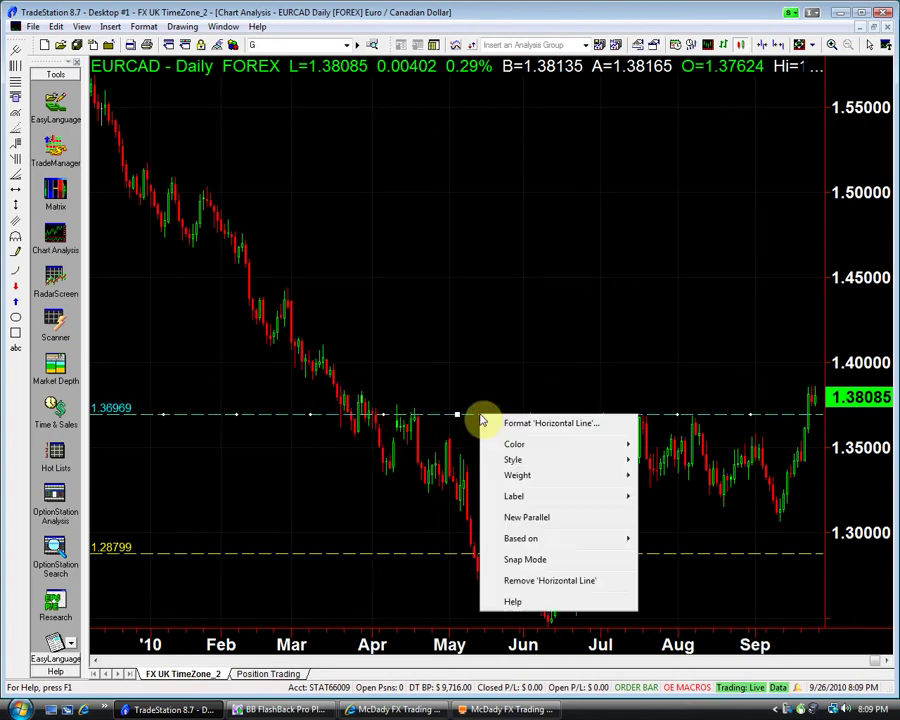
pyautogui.click(563, 428)
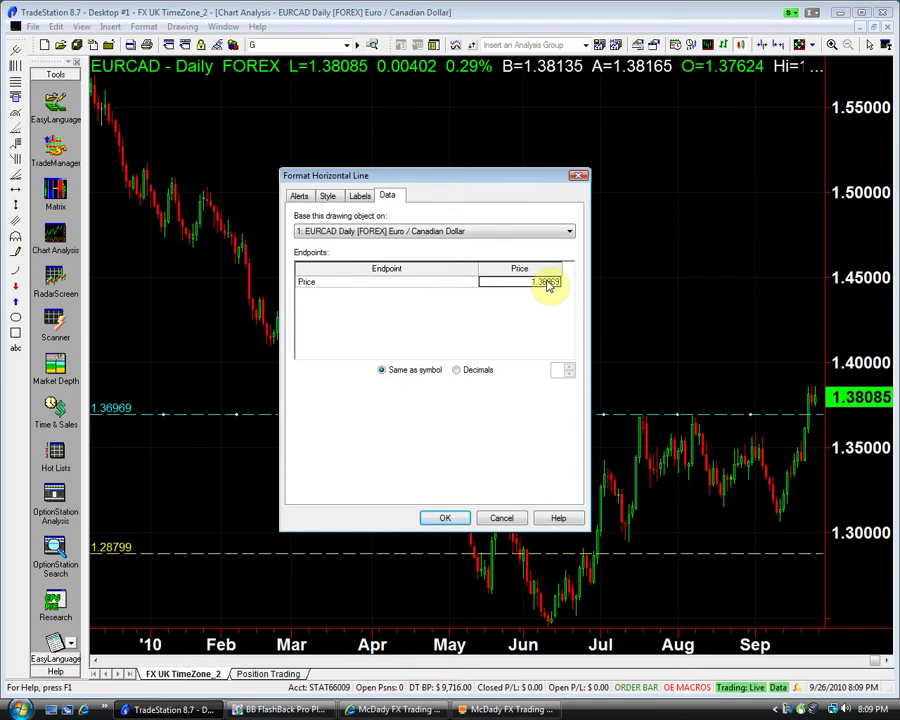
pyautogui.write('1')
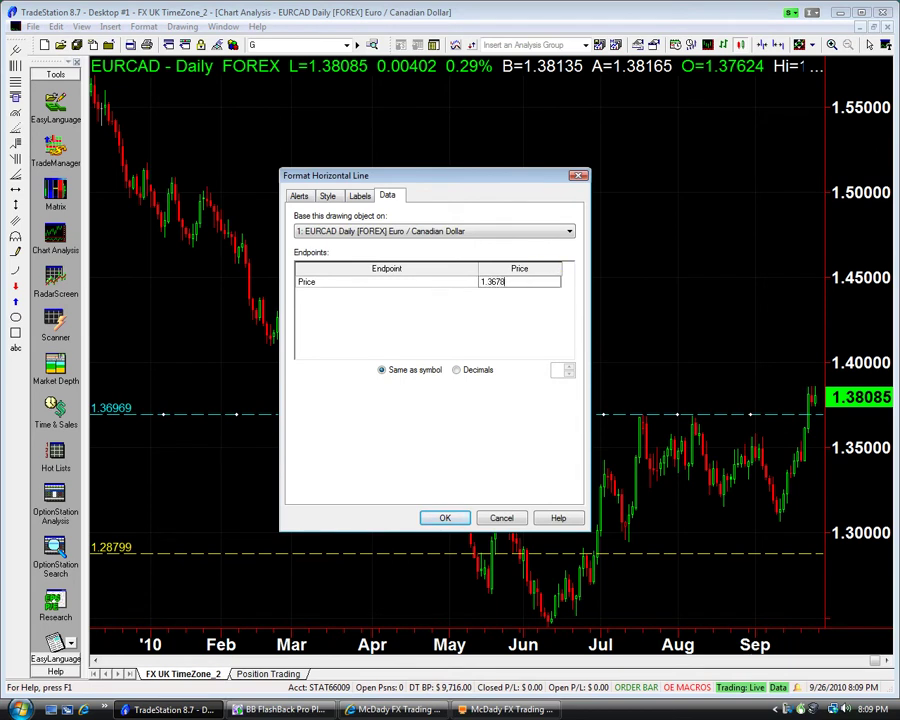
pyautogui.click(548, 285)
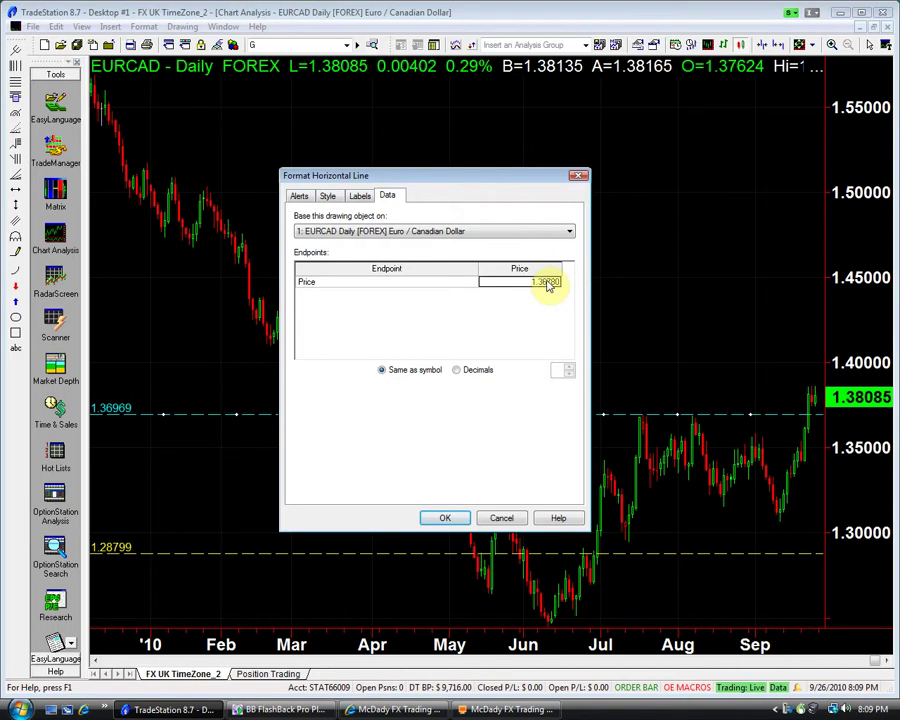
pyautogui.click(445, 518)
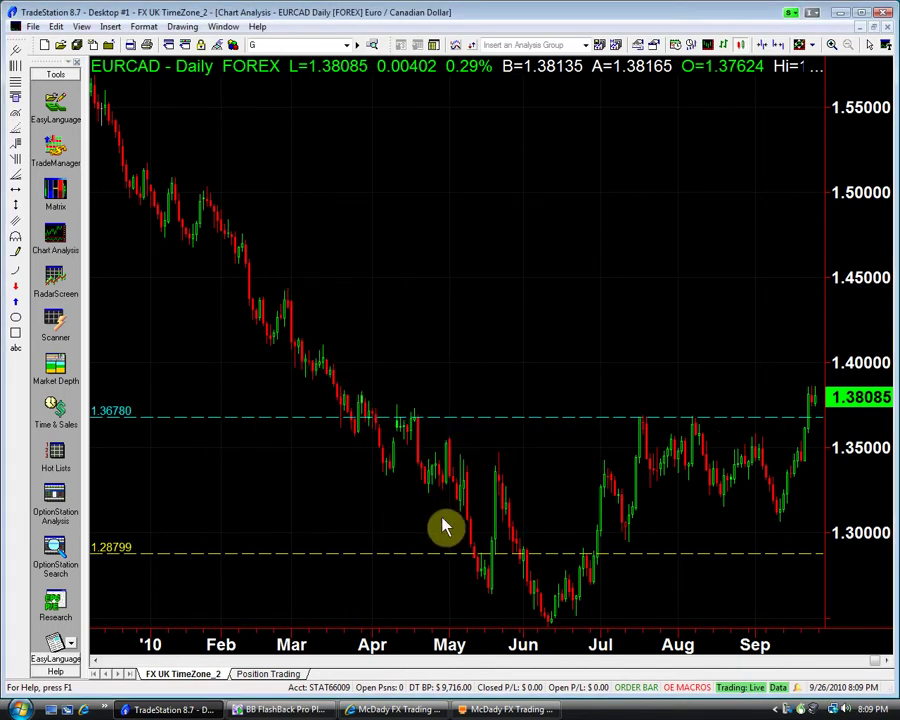
# Step: Mark the July and August highs at the 1.36780 line with a flat ellipse enclosing both peaks
pyautogui.click(502, 297)
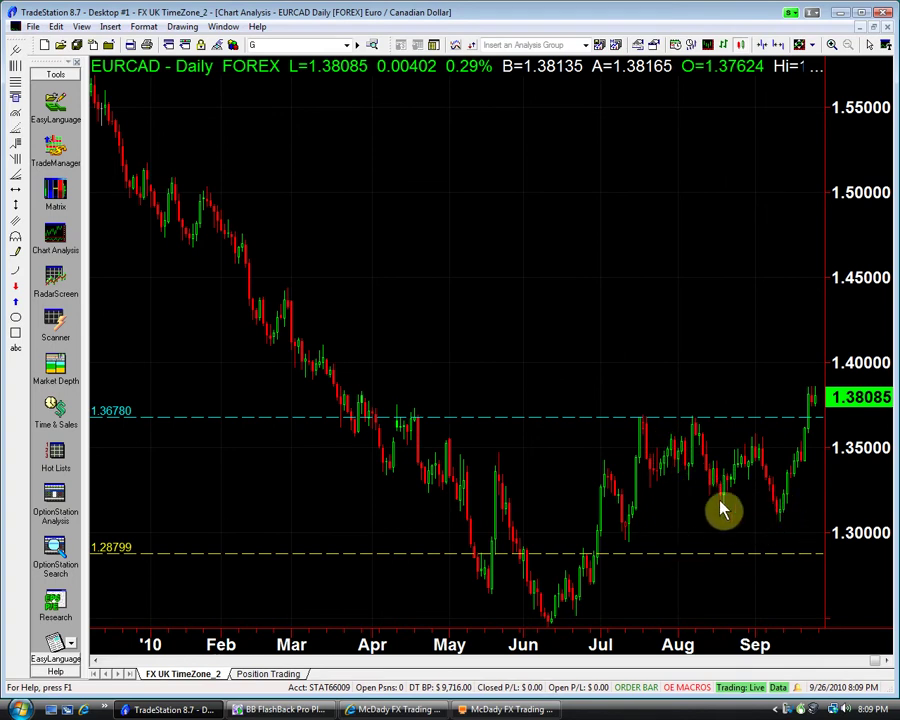
pyautogui.hotkey('ctrl', 'r')
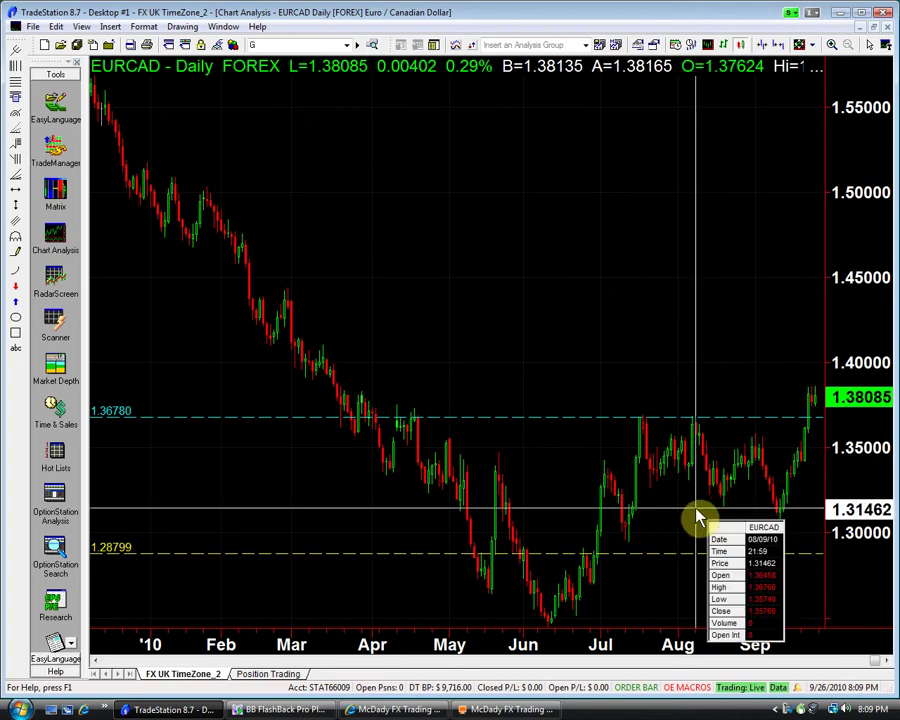
pyautogui.hotkey('ctrl', 'r')
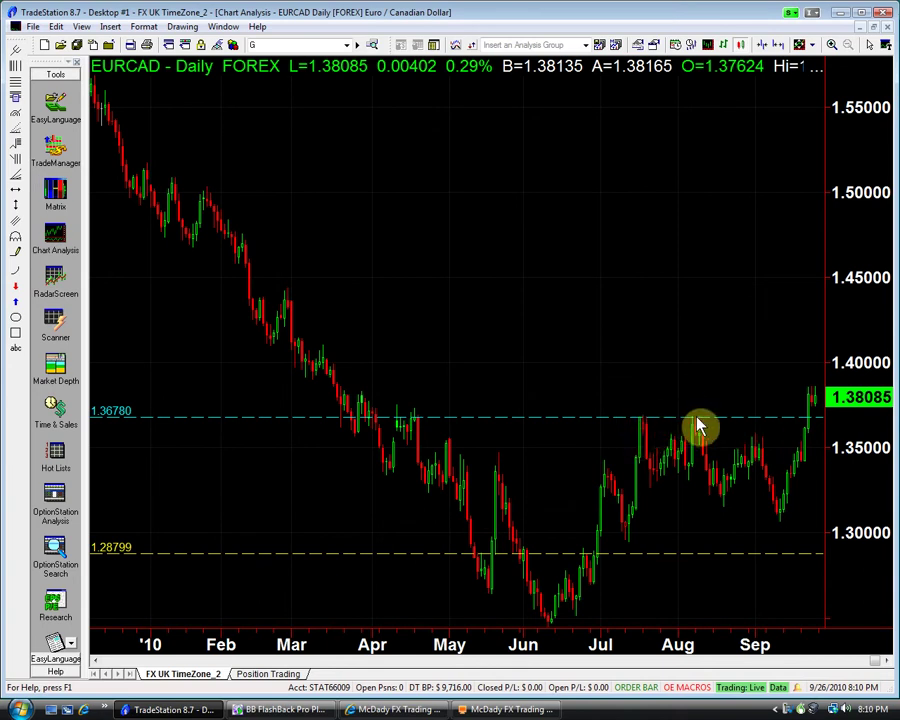
pyautogui.click(15, 318)
pyautogui.moveTo(634, 415); pyautogui.dragTo(719, 432)
pyautogui.click(686, 432)
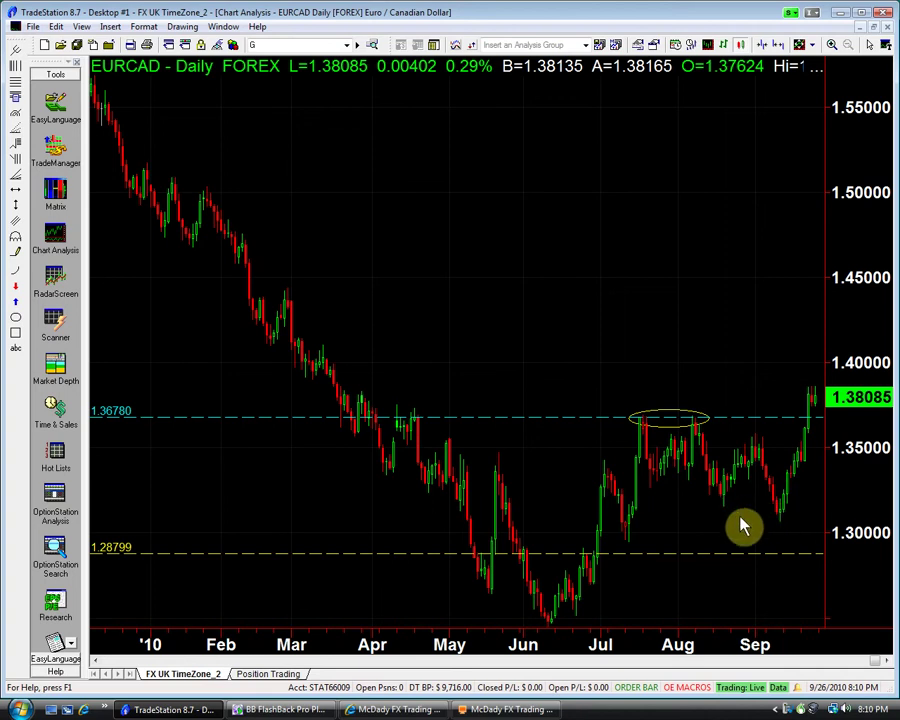
pyautogui.moveTo(704, 512)
pyautogui.mouseDown()
pyautogui.moveTo(685, 504)
pyautogui.moveTo(716, 521)
pyautogui.moveTo(731, 516)
pyautogui.moveTo(725, 528)
pyautogui.moveTo(725, 519)
pyautogui.mouseUp()
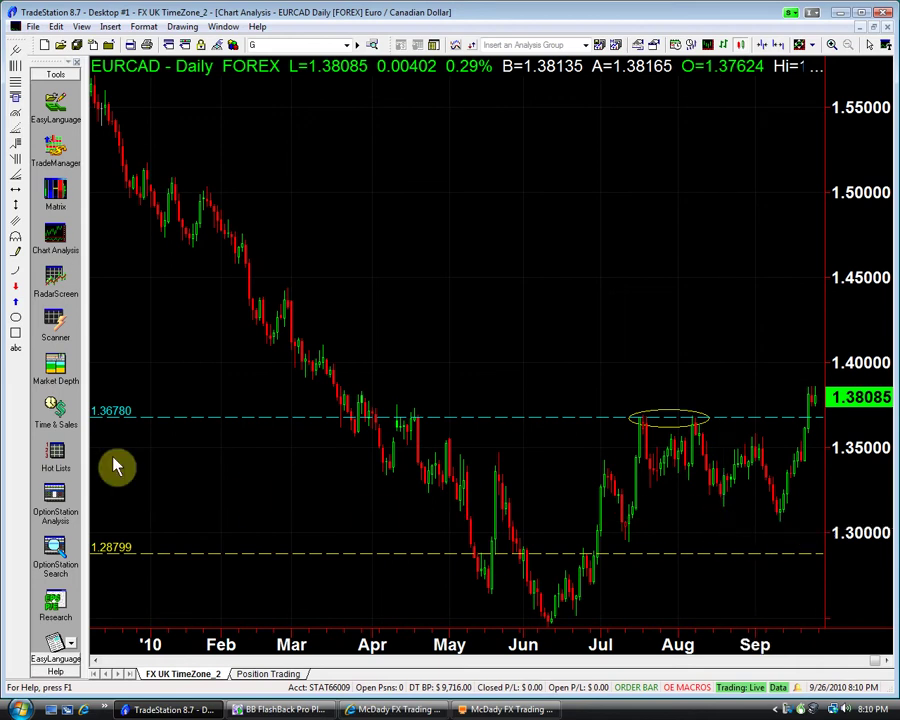
pyautogui.click(14, 280)
pyautogui.moveTo(253, 506); pyautogui.dragTo(257, 517)
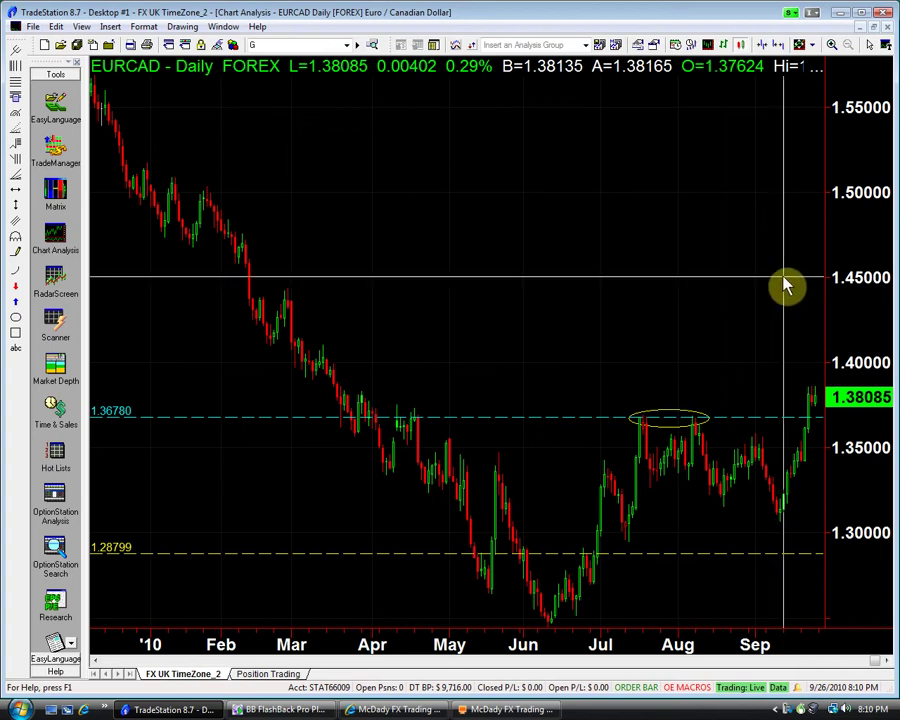
# Step: Widen the daily chart's bar spacing twice and read the price level of the late September highs
pyautogui.click(779, 45)
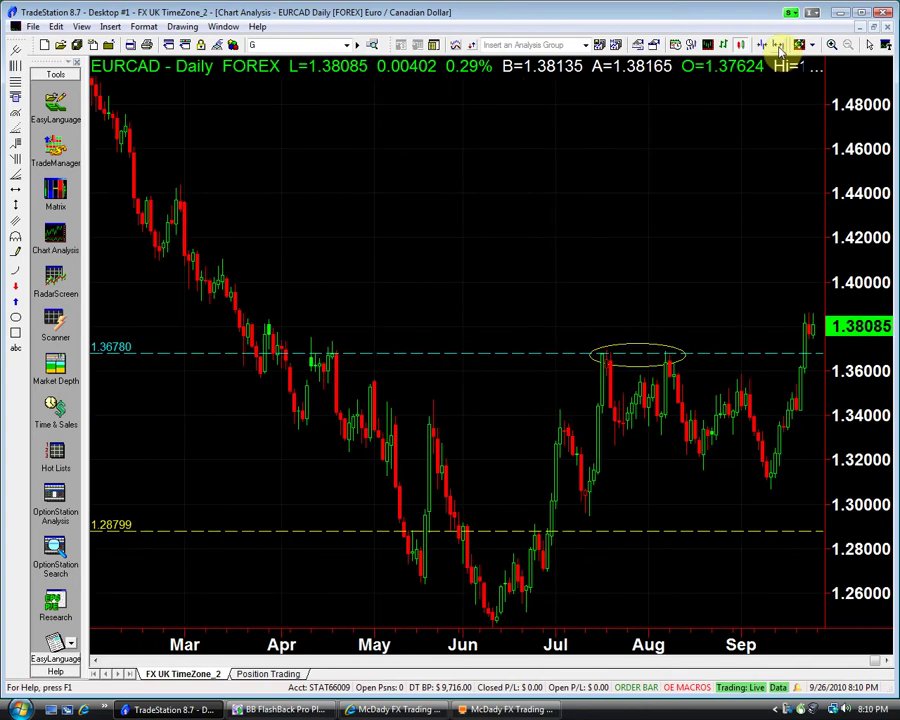
pyautogui.click(779, 45)
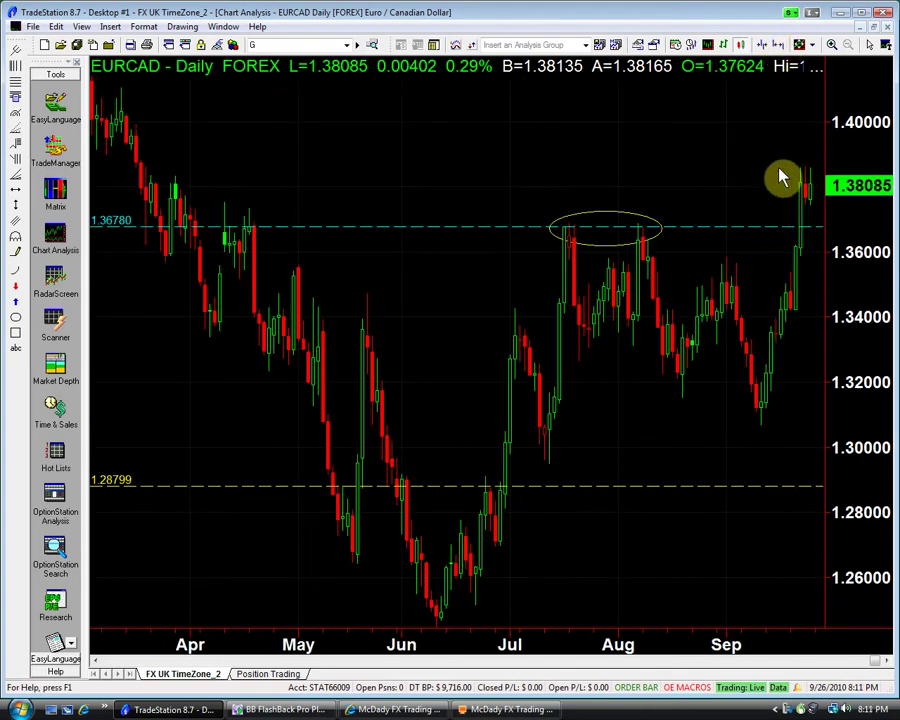
pyautogui.hotkey('ctrl', 'r')
pyautogui.moveTo(770, 177)
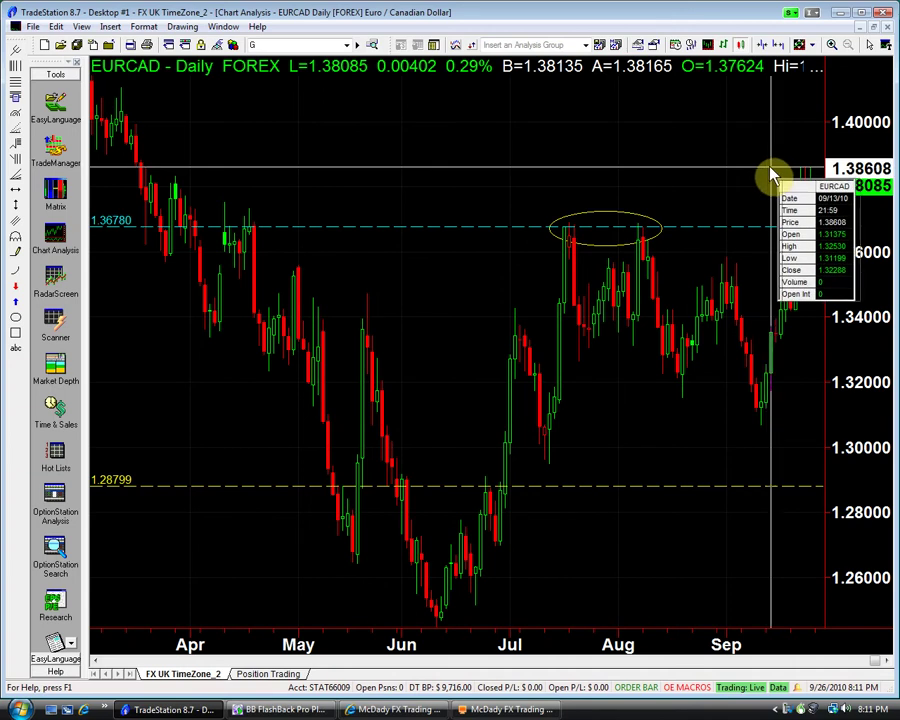
pyautogui.hotkey('ctrl', 'r')
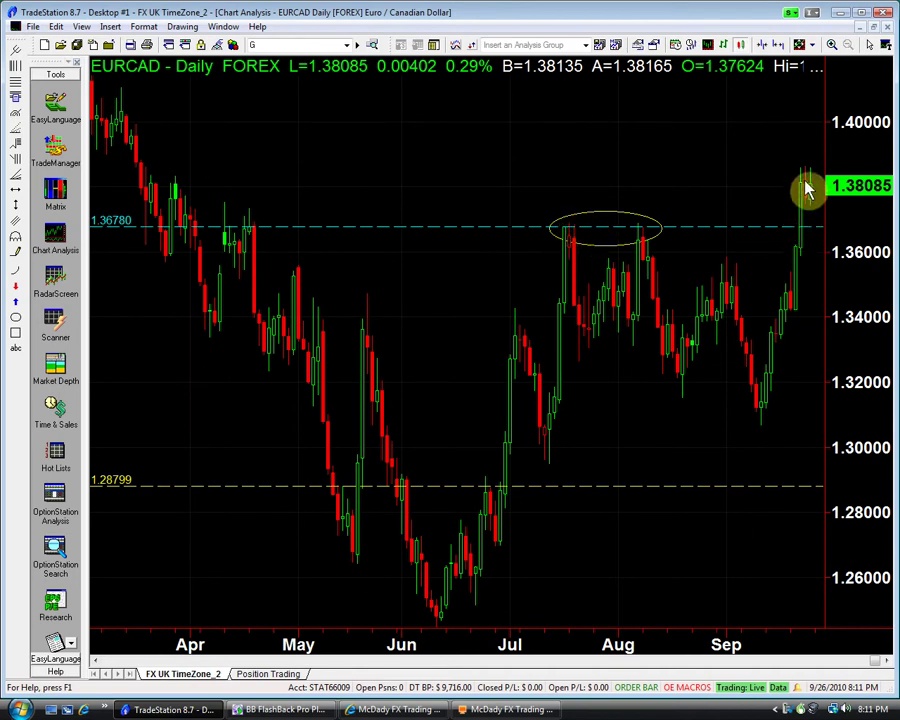
pyautogui.hotkey('ctrl', 'r')
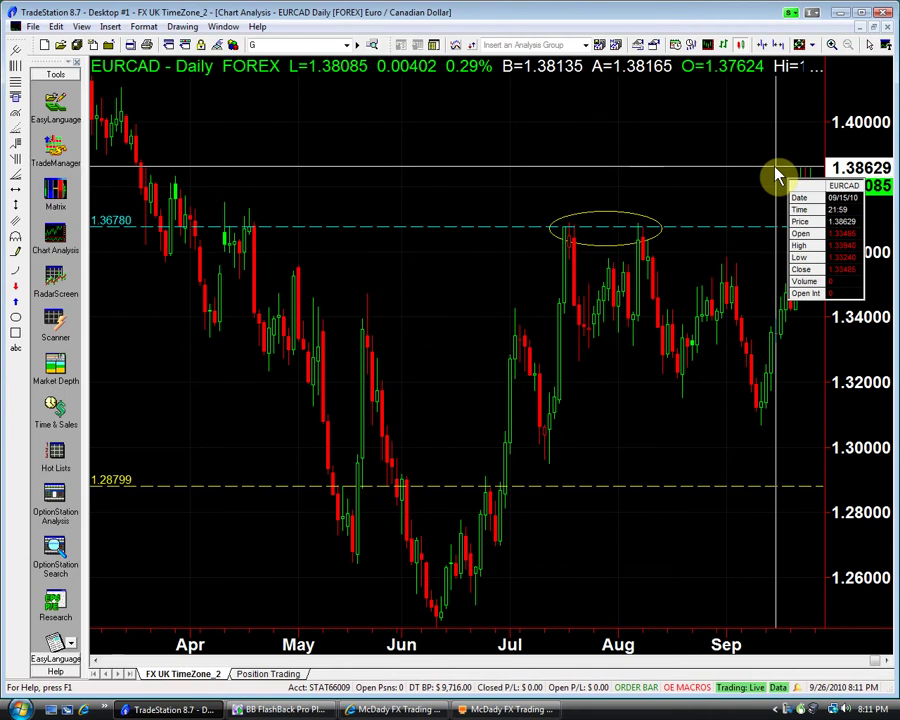
pyautogui.hotkey('ctrl', 'r')
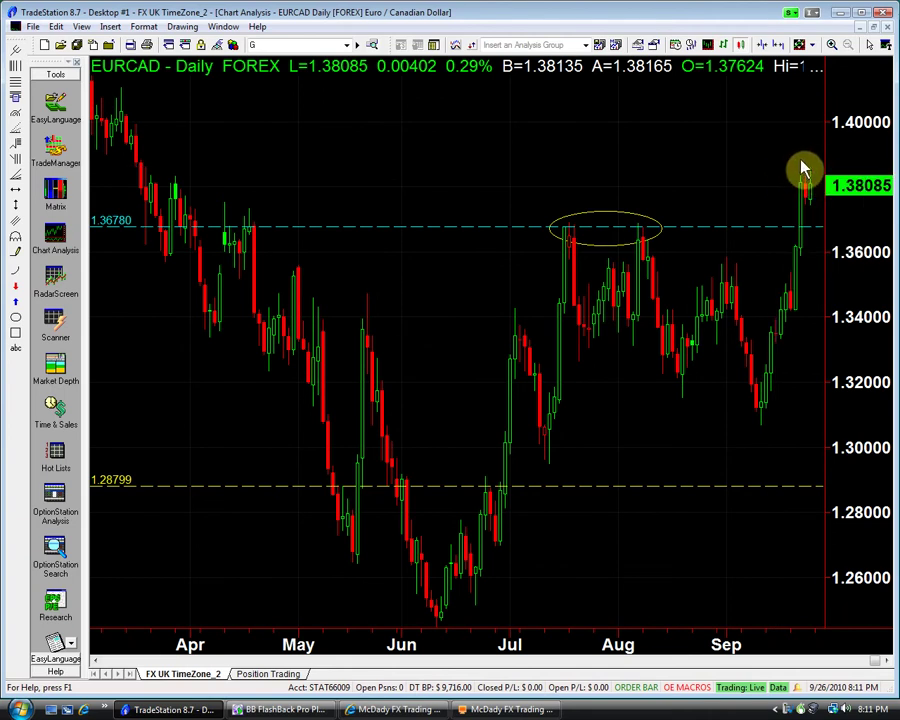
# Step: Draw a horizontal line at 1.38629 along the late September highs
pyautogui.click(15, 188)
pyautogui.click(455, 172)
pyautogui.moveTo(455, 170); pyautogui.dragTo(456, 165)
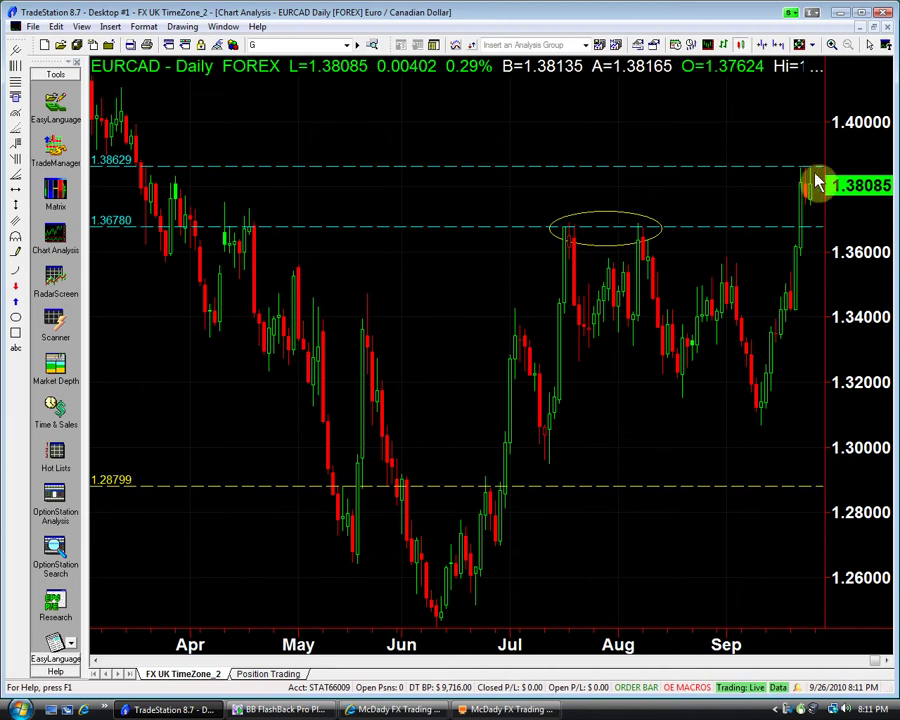
pyautogui.click(743, 147)
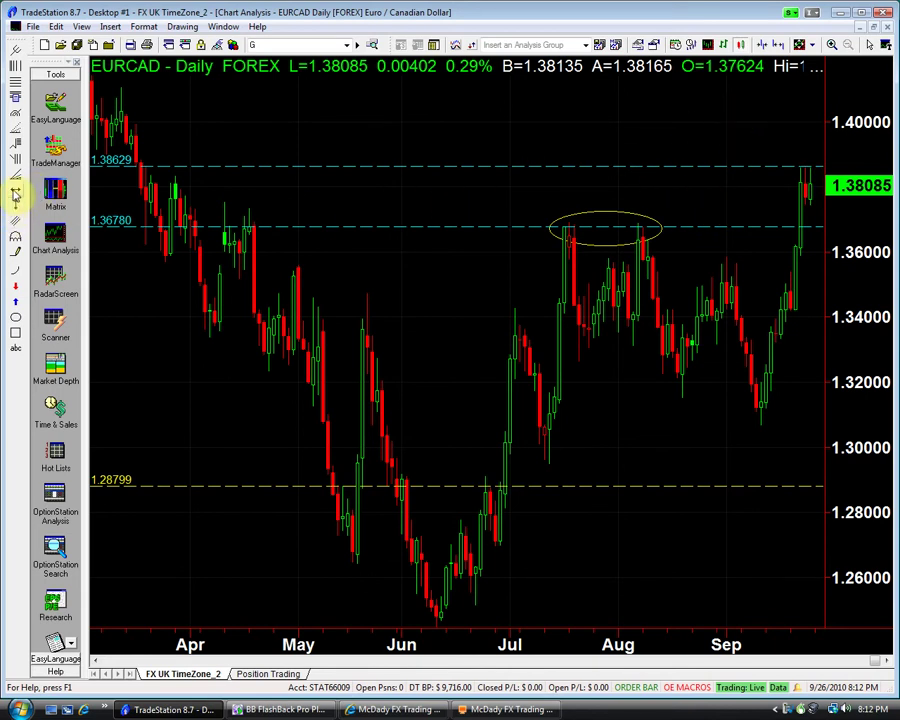
# Step: Try a horizontal line at about 1.35952 just below the circled highs, and remove it
pyautogui.click(15, 193)
pyautogui.moveTo(345, 204); pyautogui.dragTo(362, 257)
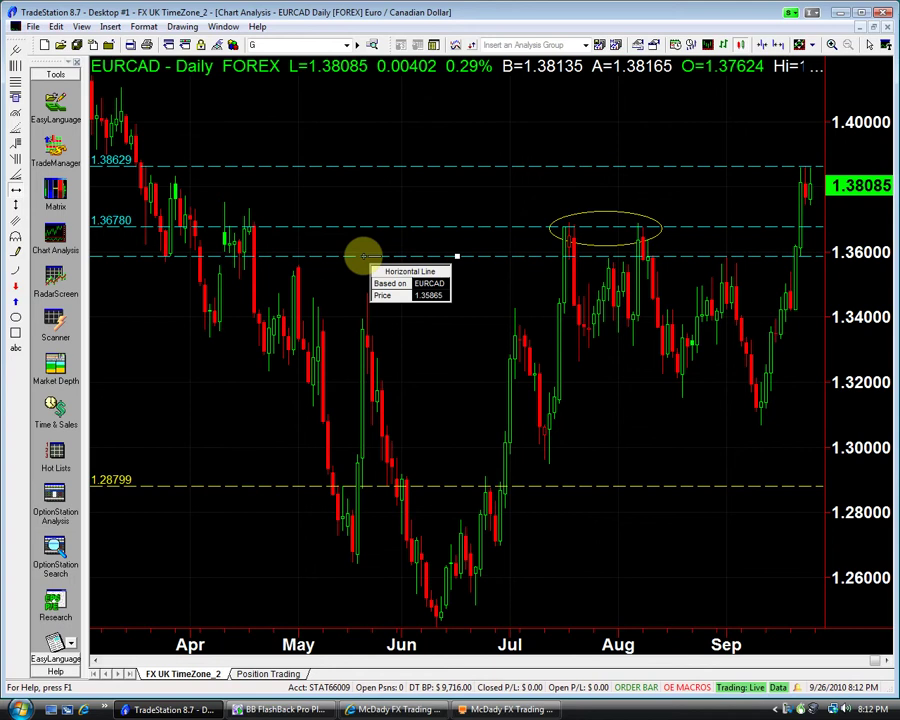
pyautogui.moveTo(362, 256)
pyautogui.mouseDown()
pyautogui.moveTo(371, 227)
pyautogui.moveTo(373, 253)
pyautogui.mouseUp()
pyautogui.rightClick(382, 255)
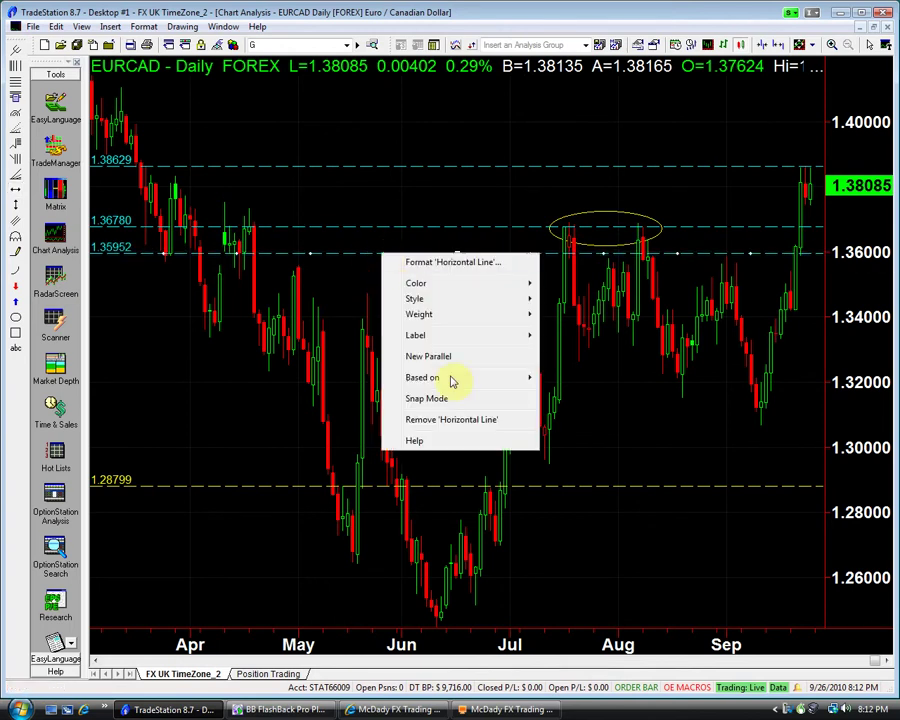
pyautogui.click(475, 424)
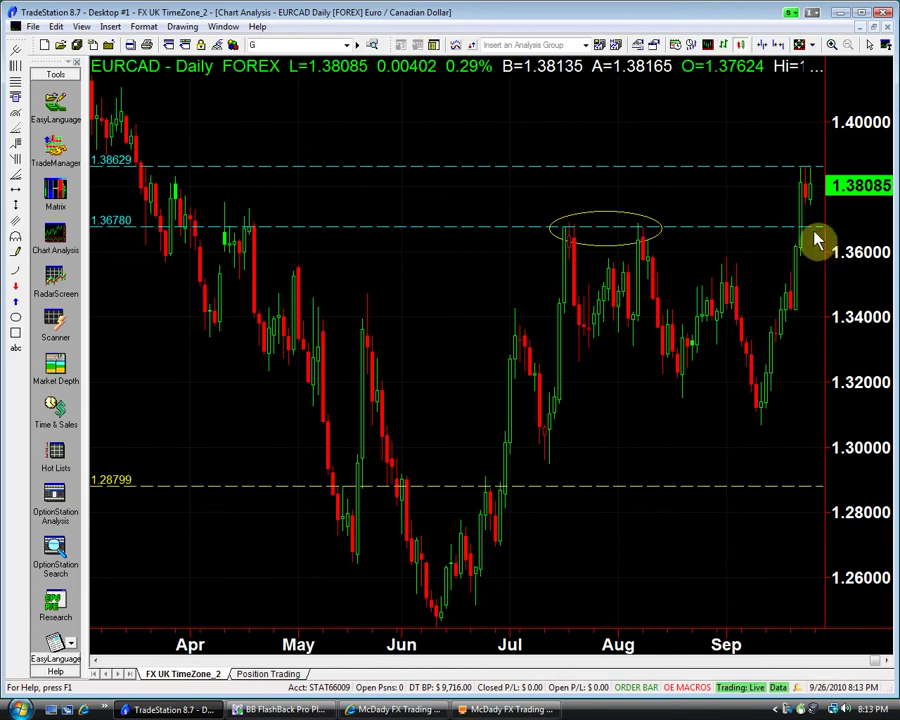
# Step: Read the prices at the August low and below the latest September bar, and restore the maximized chart to the multi-window workspace
pyautogui.click(635, 405)
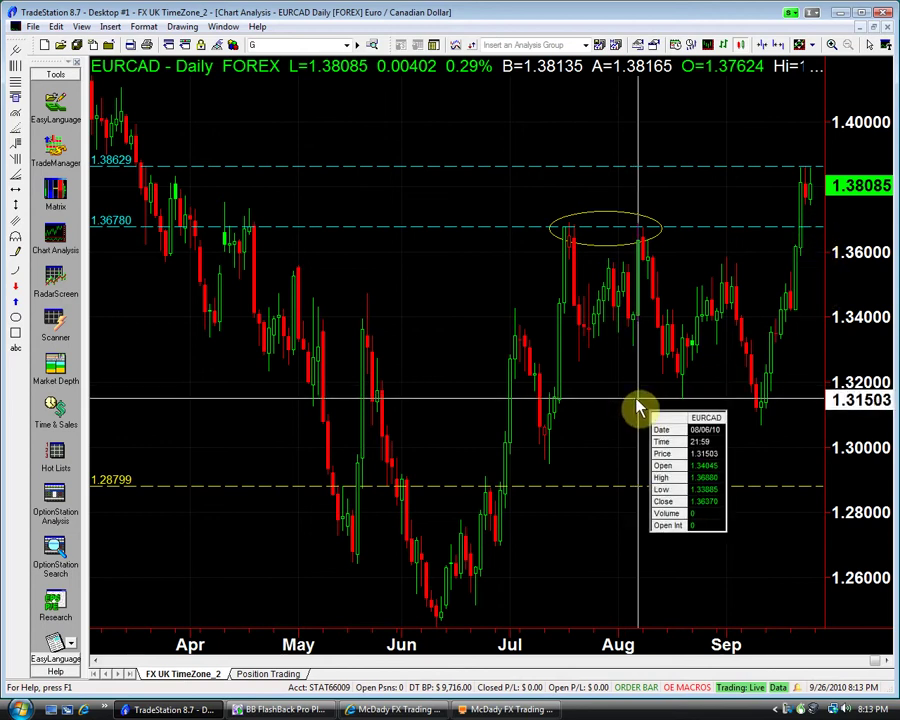
pyautogui.moveTo(637, 408); pyautogui.dragTo(640, 407)
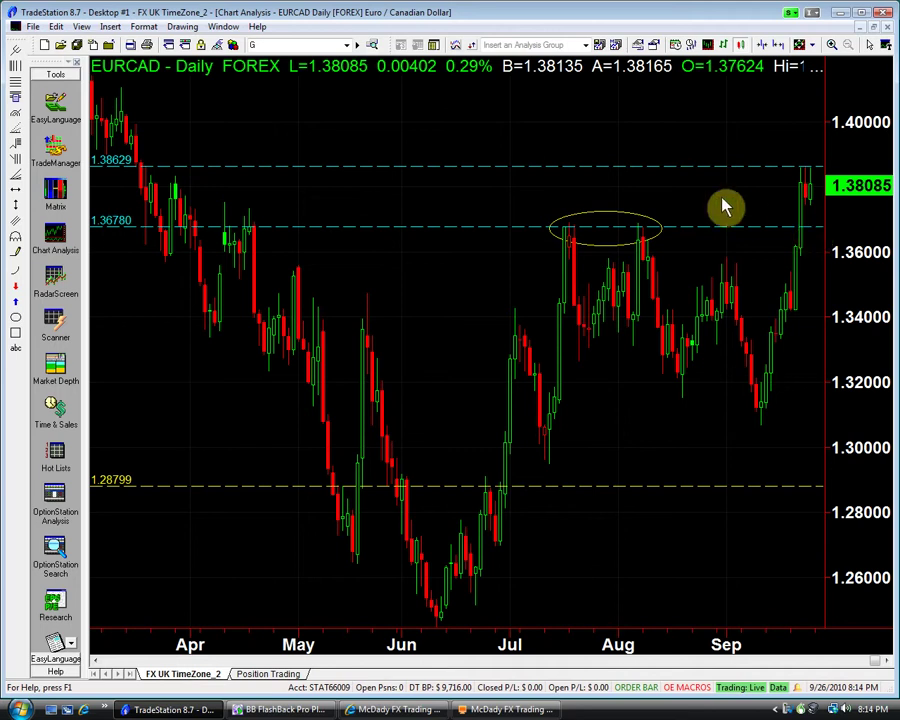
pyautogui.moveTo(811, 209); pyautogui.dragTo(813, 210)
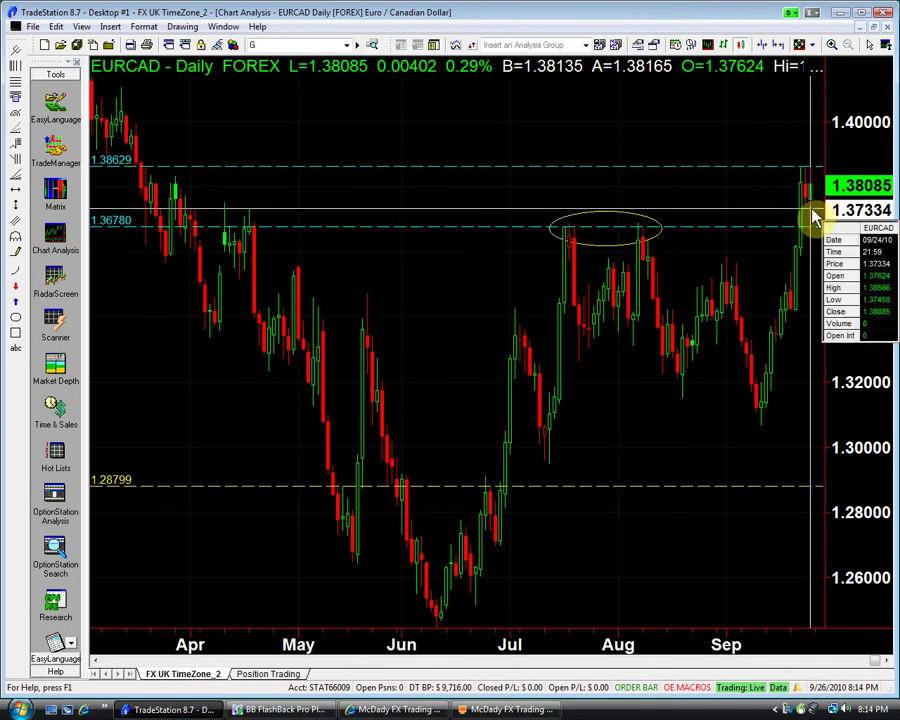
pyautogui.moveTo(812, 212); pyautogui.dragTo(812, 214)
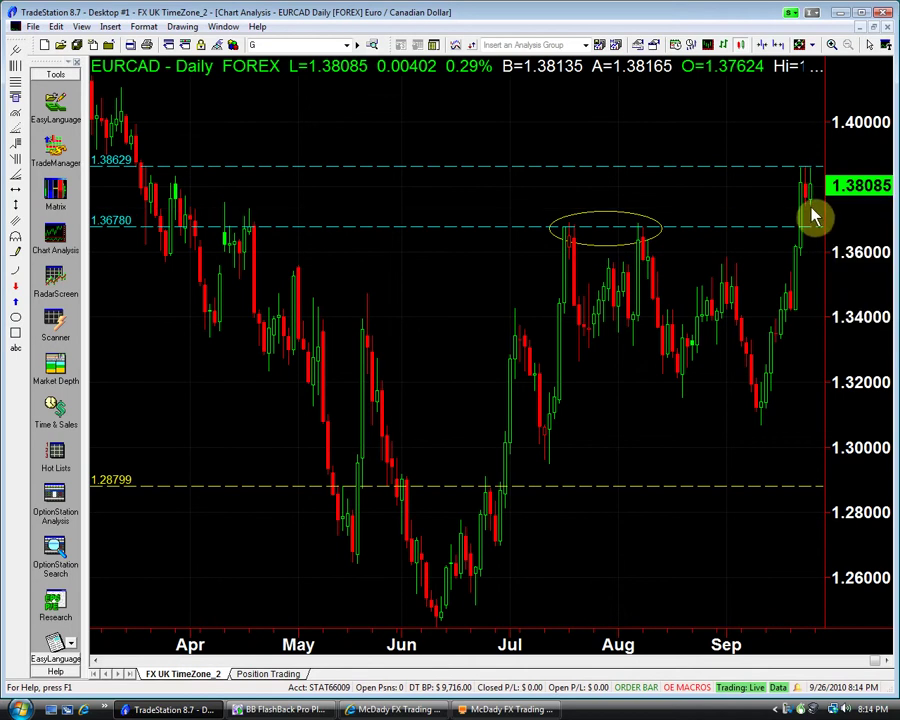
pyautogui.click(873, 28)
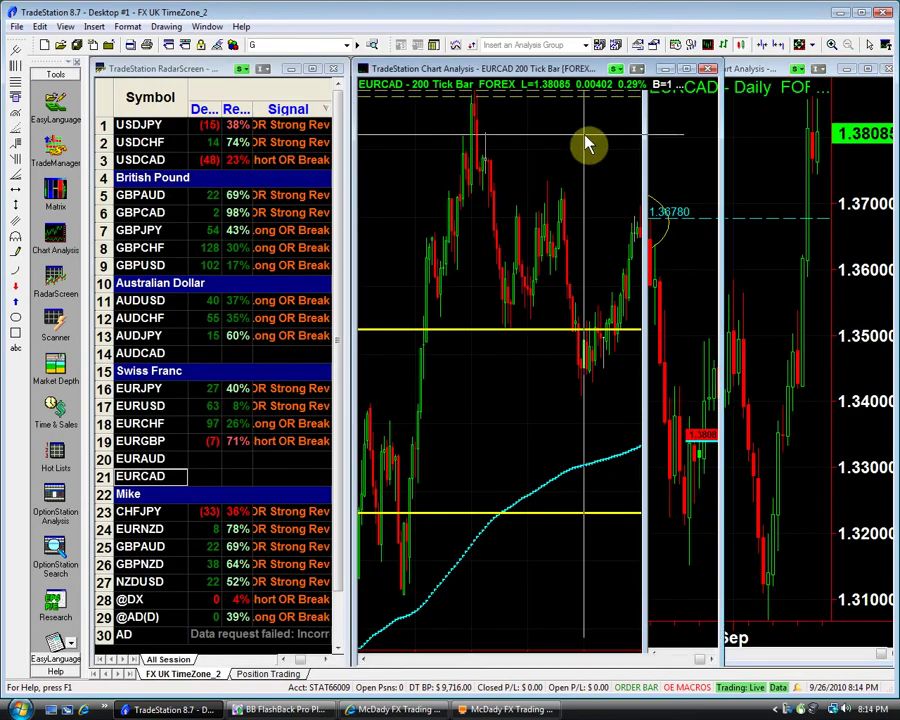
# Step: Review the EURCAD 200 tick bar chart maximized with its bar spacing narrowed twice, and restore the multi-window workspace
pyautogui.click(686, 69)
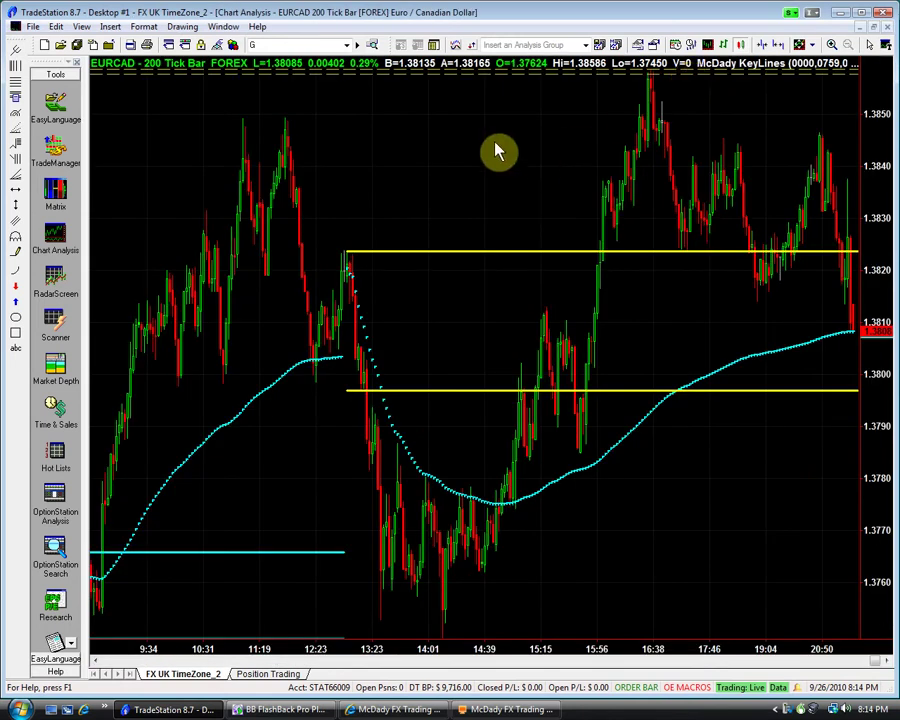
pyautogui.click(763, 46)
pyautogui.click(763, 46)
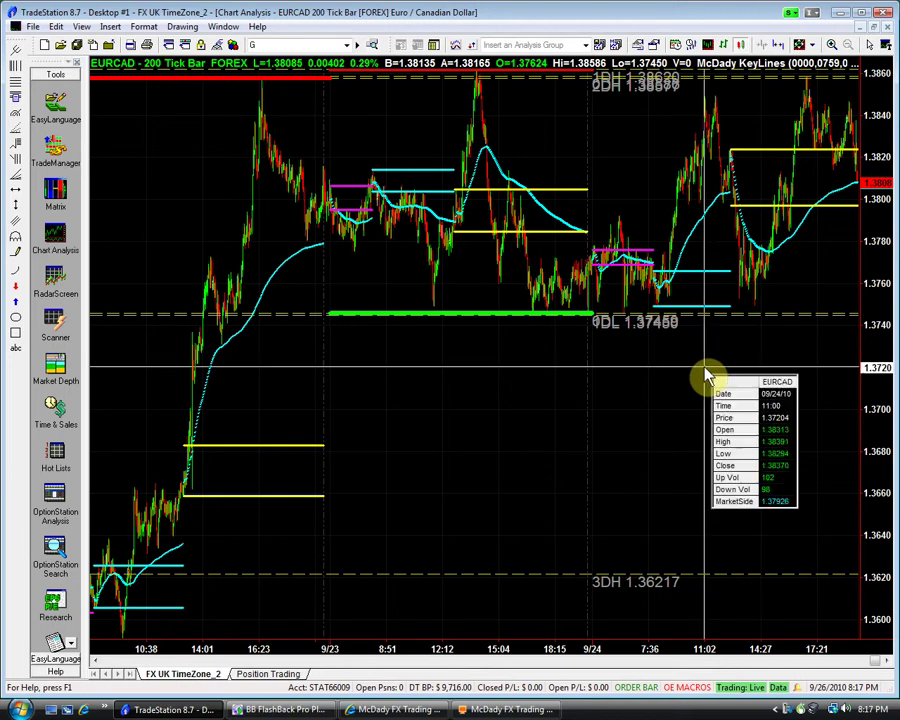
pyautogui.click(873, 27)
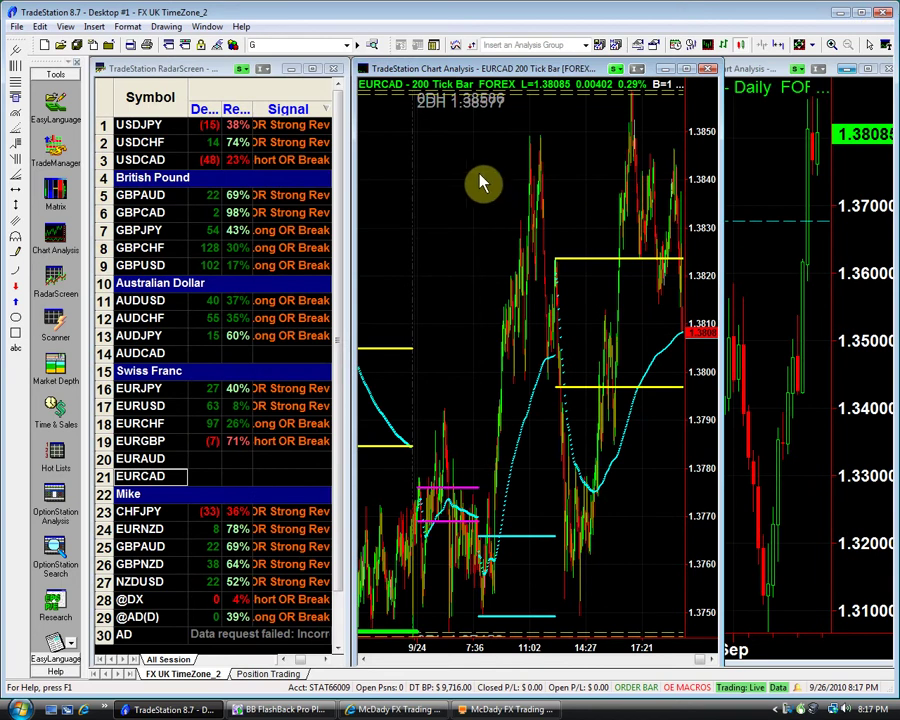
# Step: Maximize the EURCAD daily chart to review the circled double top and the two marked resistance lines
pyautogui.click(780, 165)
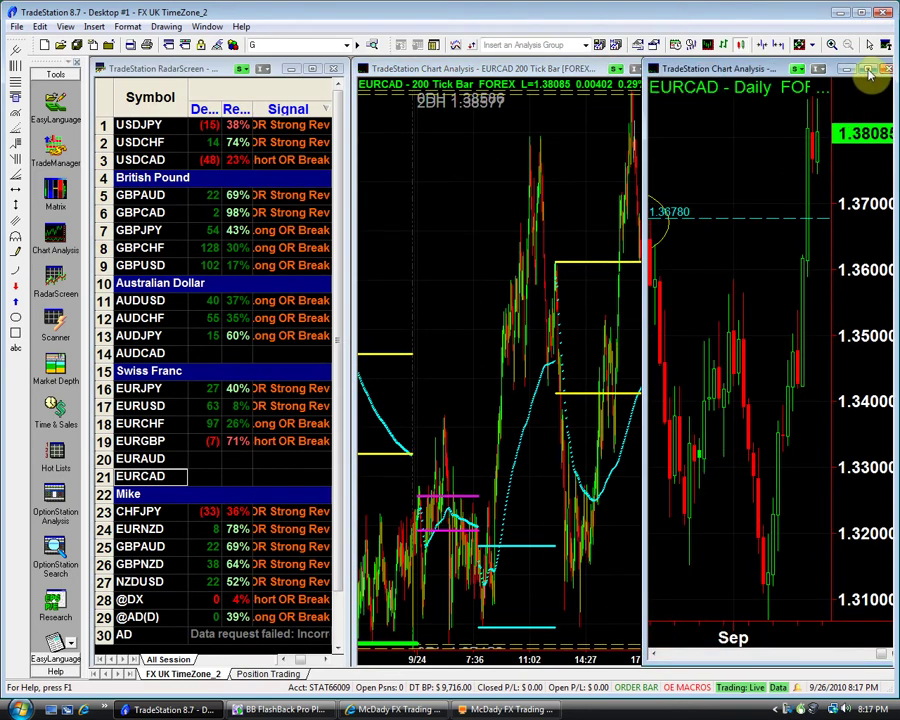
pyautogui.click(869, 70)
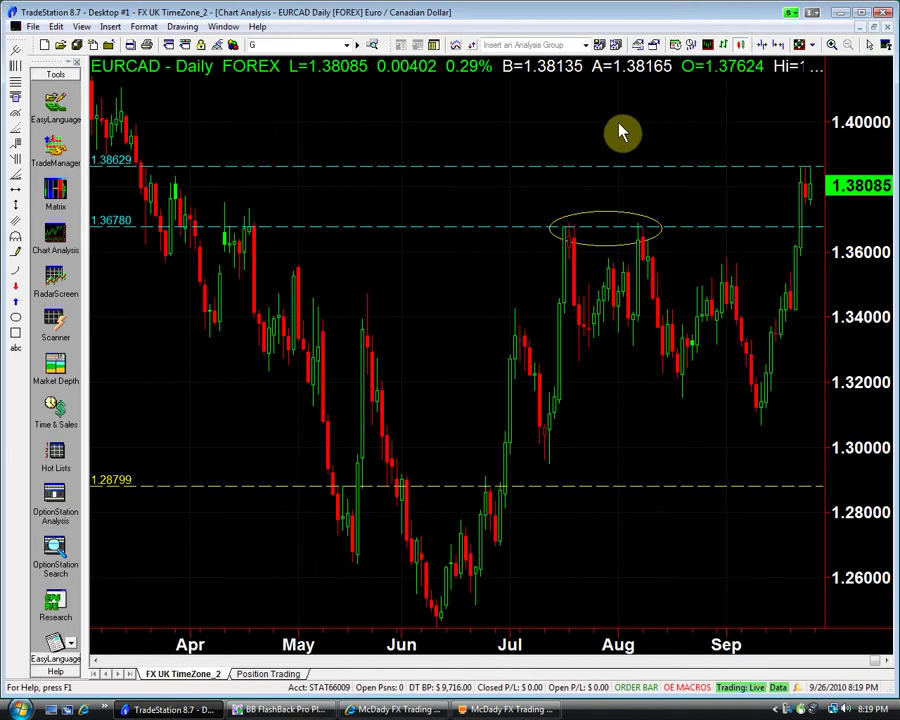
pyautogui.hotkey('ctrl', 'r')
pyautogui.hotkey('ctrl', 'r')
pyautogui.hotkey('ctrl', 'r')
pyautogui.hotkey('ctrl', 'r')
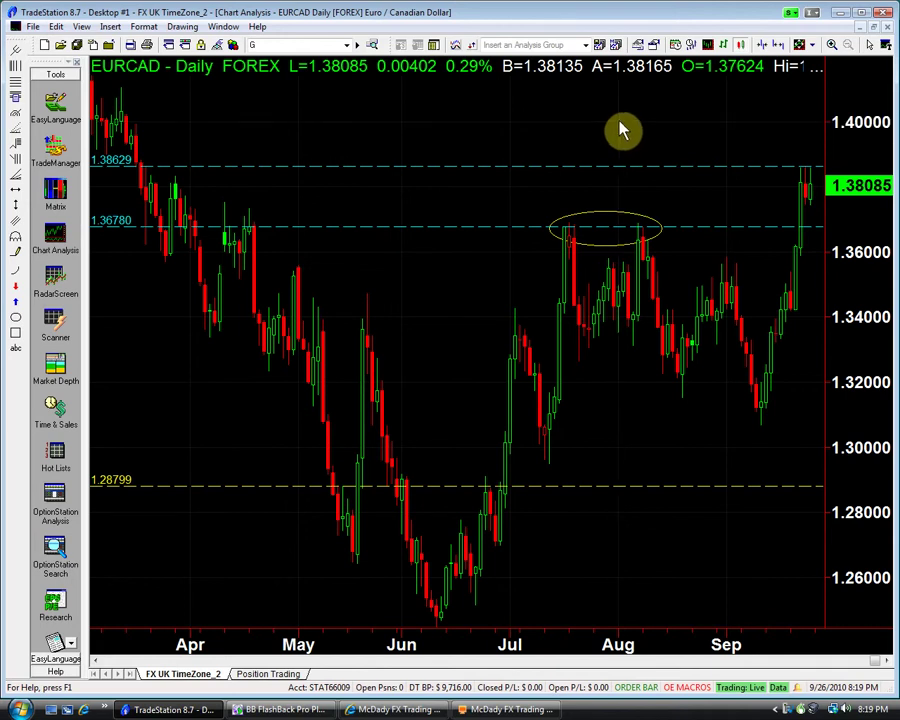